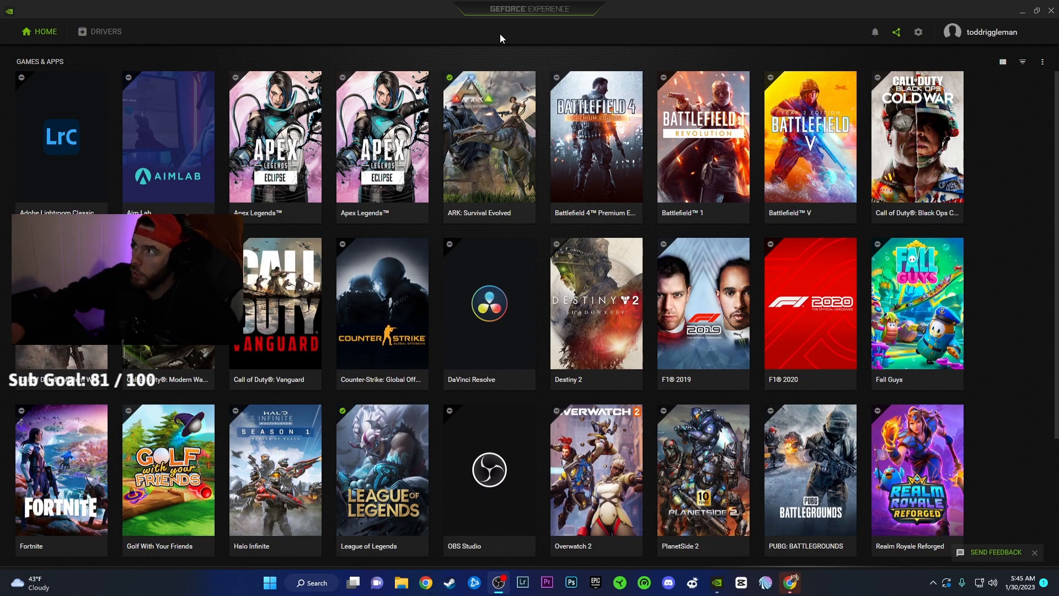
# Step: Open the drivers page in GeForce Experience to check the graphics driver
pyautogui.click(102, 32)
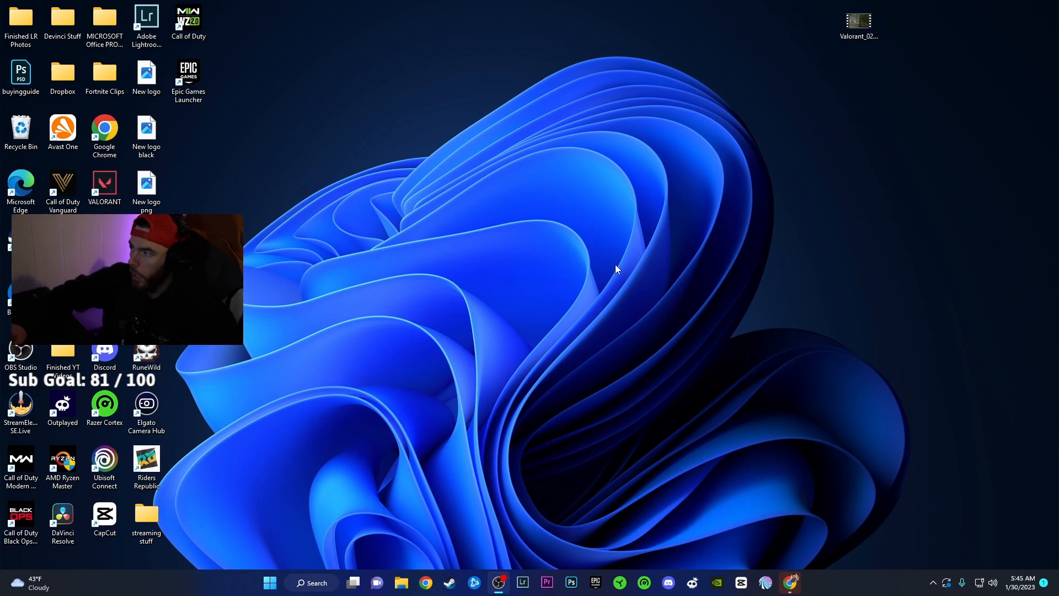
# Step: Open NVIDIA Control Panel from the desktop and go to the Manage 3D settings page
pyautogui.rightClick(554, 202)
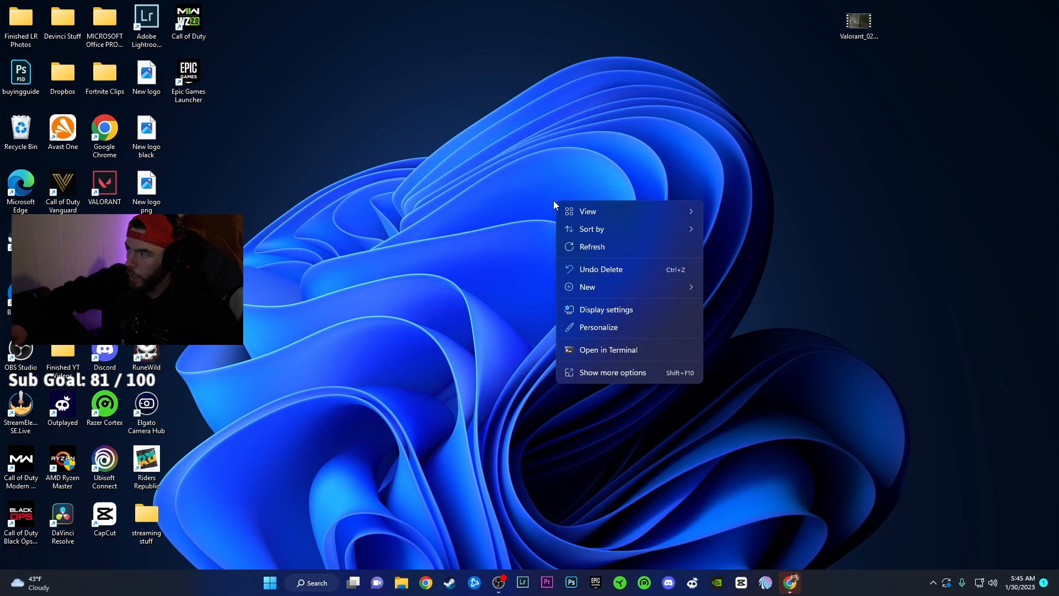
pyautogui.click(598, 370)
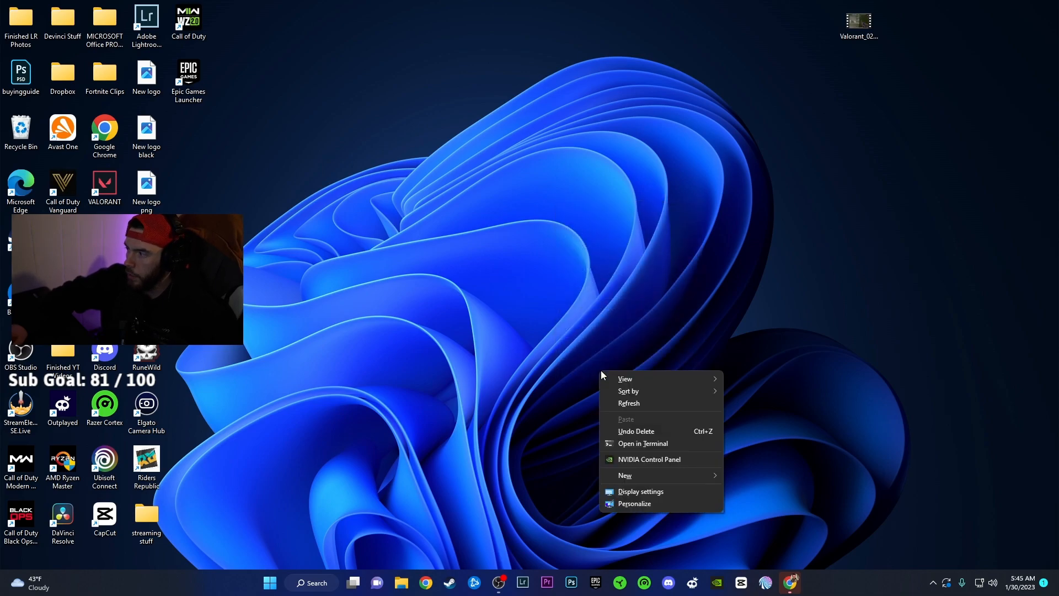
pyautogui.click(636, 461)
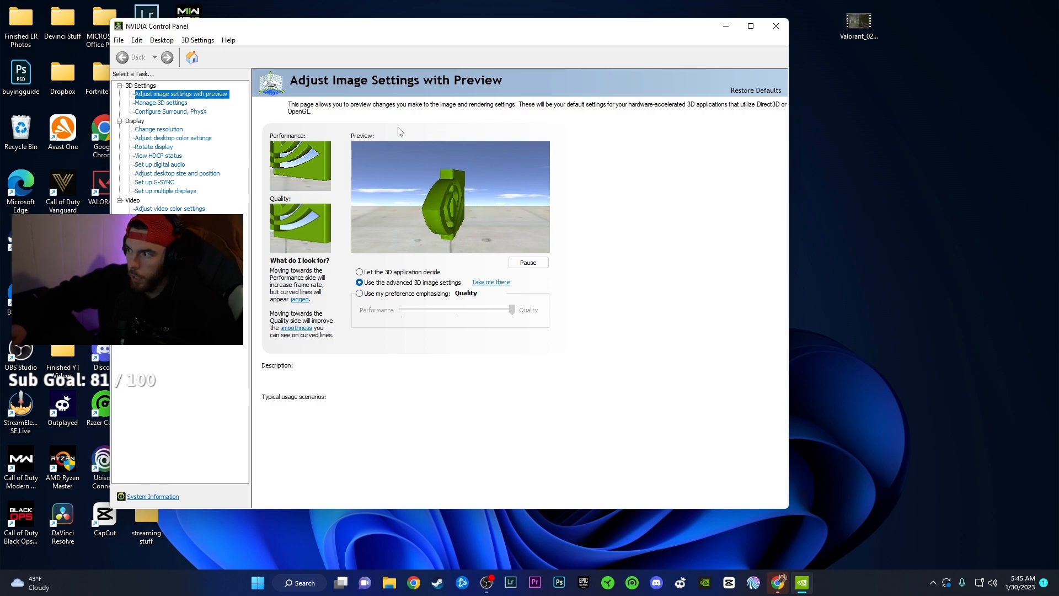
pyautogui.moveTo(360, 284)
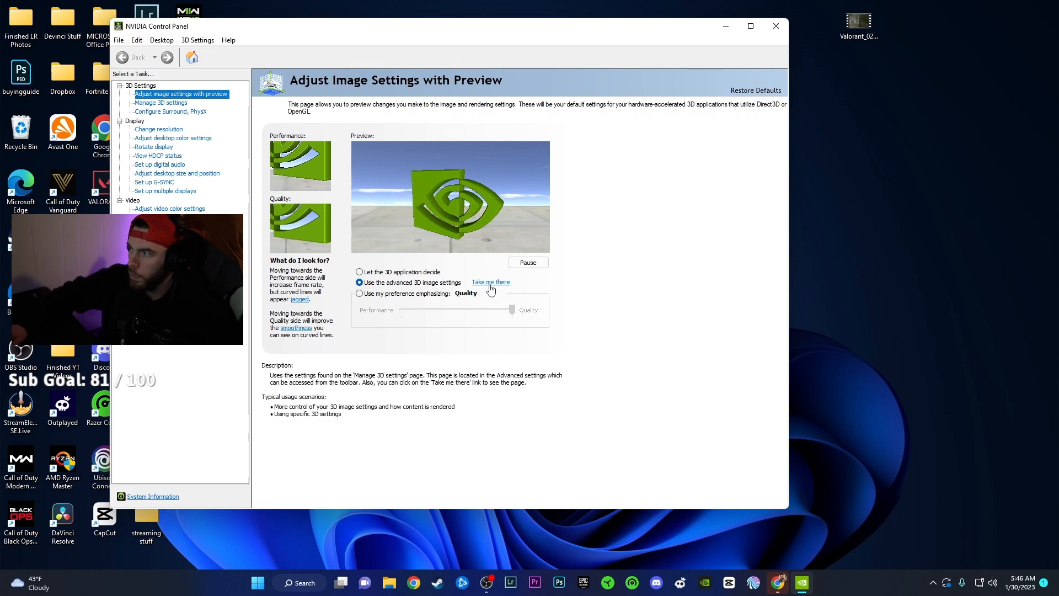
pyautogui.click(163, 103)
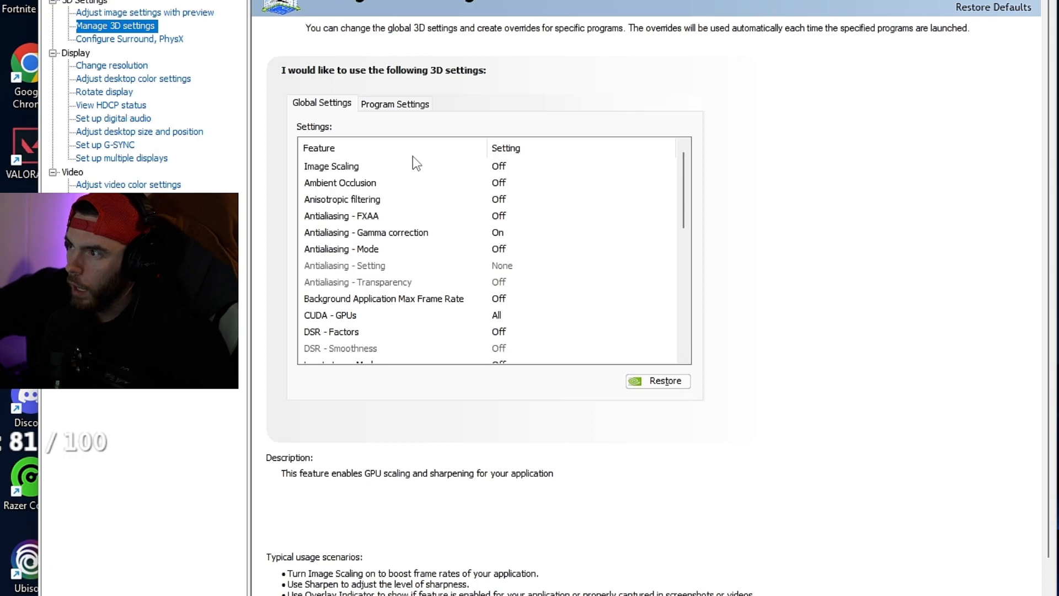
# Step: Examine the global 3D settings, from image scaling and antialiasing through power management, shader cache size and texture filtering
pyautogui.scroll(-1, 479, 197)
pyautogui.scroll(1, 479, 197)
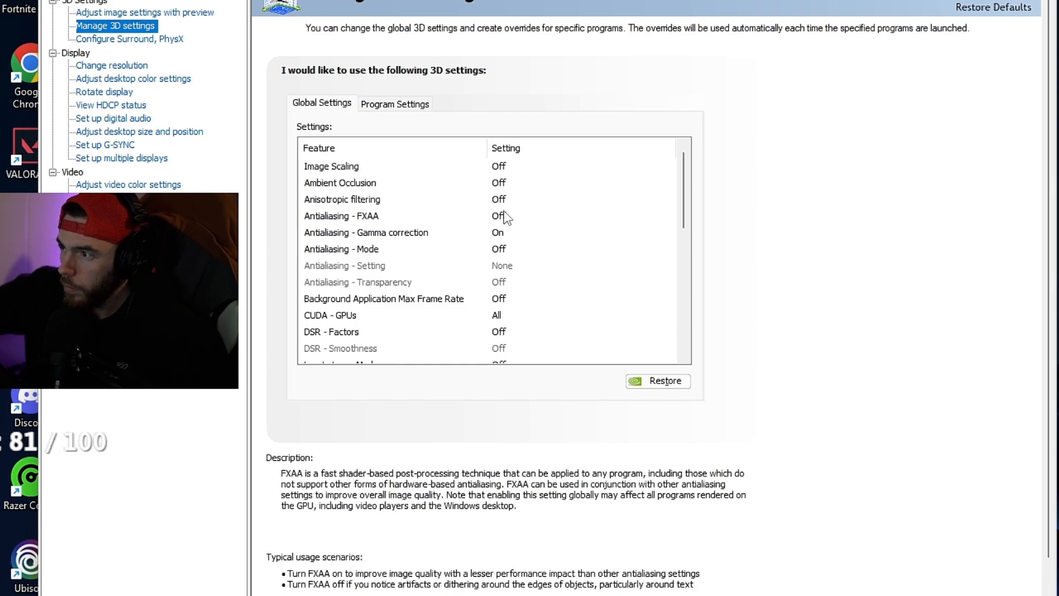
pyautogui.moveTo(684, 191); pyautogui.dragTo(683, 257)
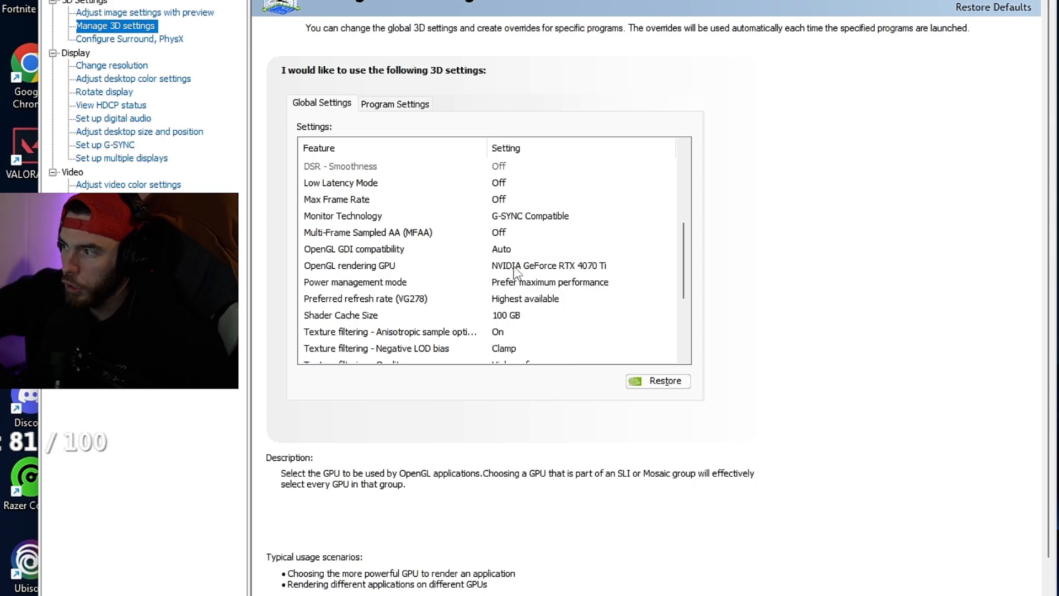
pyautogui.scroll(-1, 566, 280)
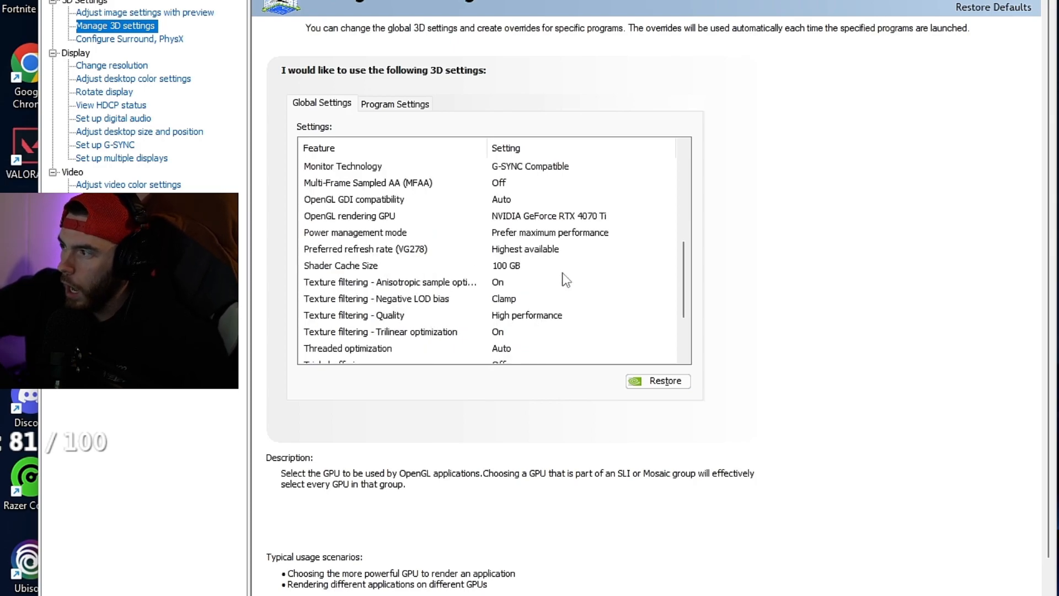
pyautogui.scroll(-1, 567, 252)
pyautogui.scroll(3, 566, 252)
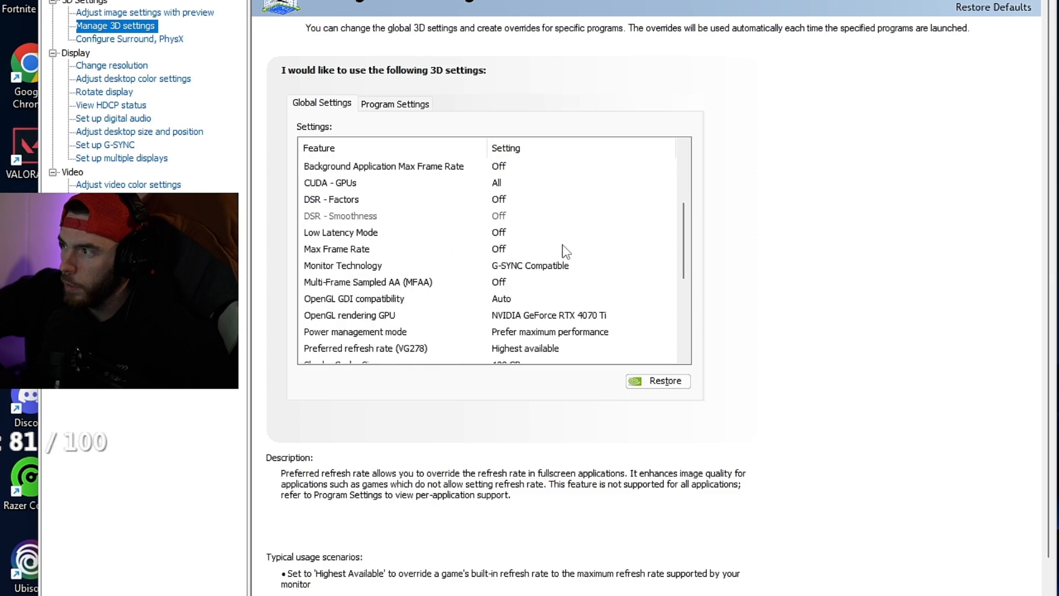
pyautogui.scroll(3, 566, 252)
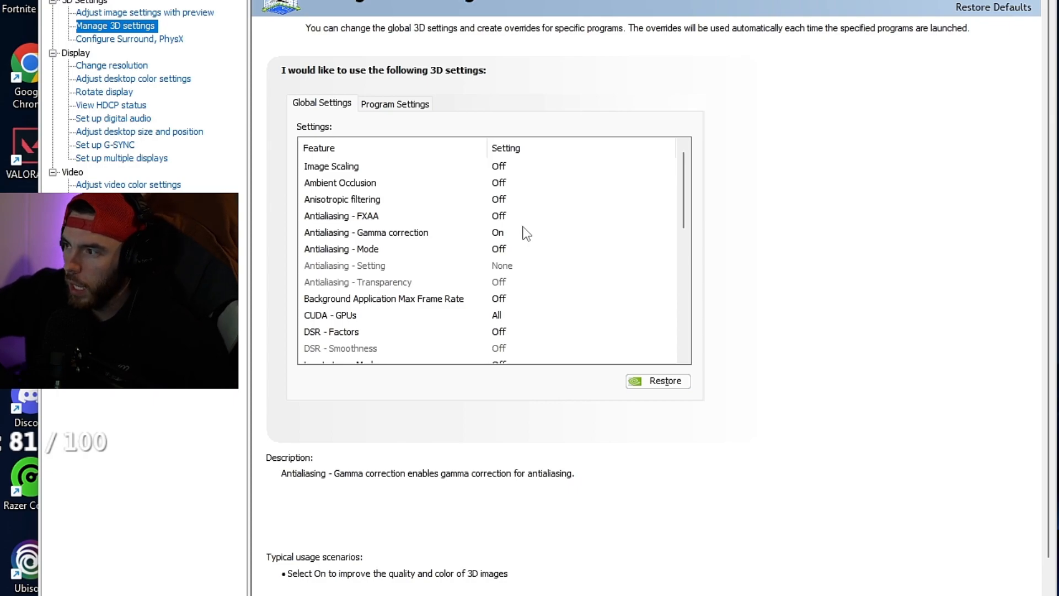
pyautogui.scroll(-1, 532, 239)
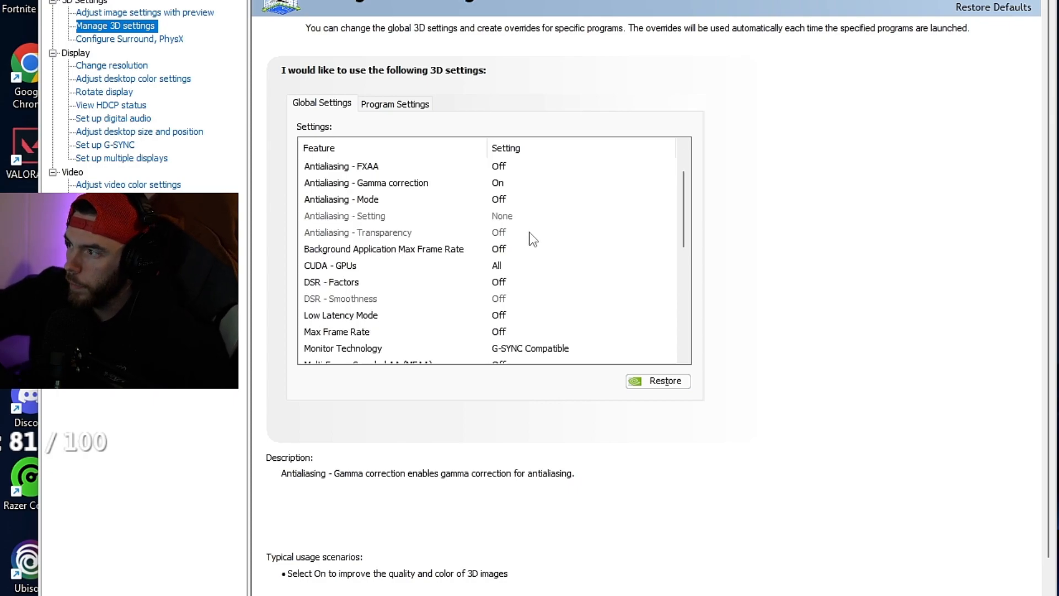
pyautogui.scroll(-1, 533, 239)
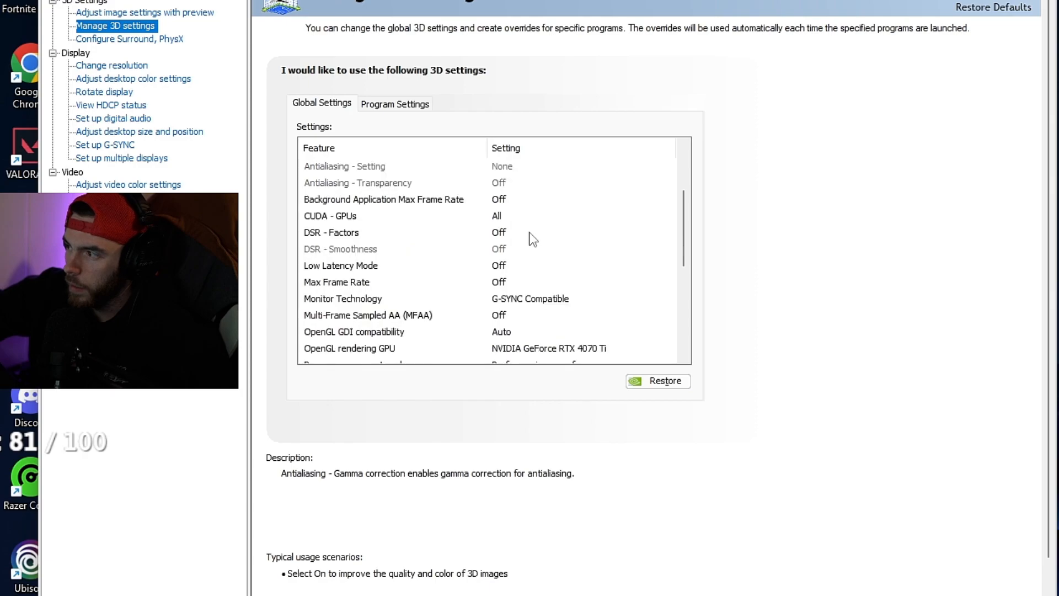
pyautogui.scroll(-1, 533, 239)
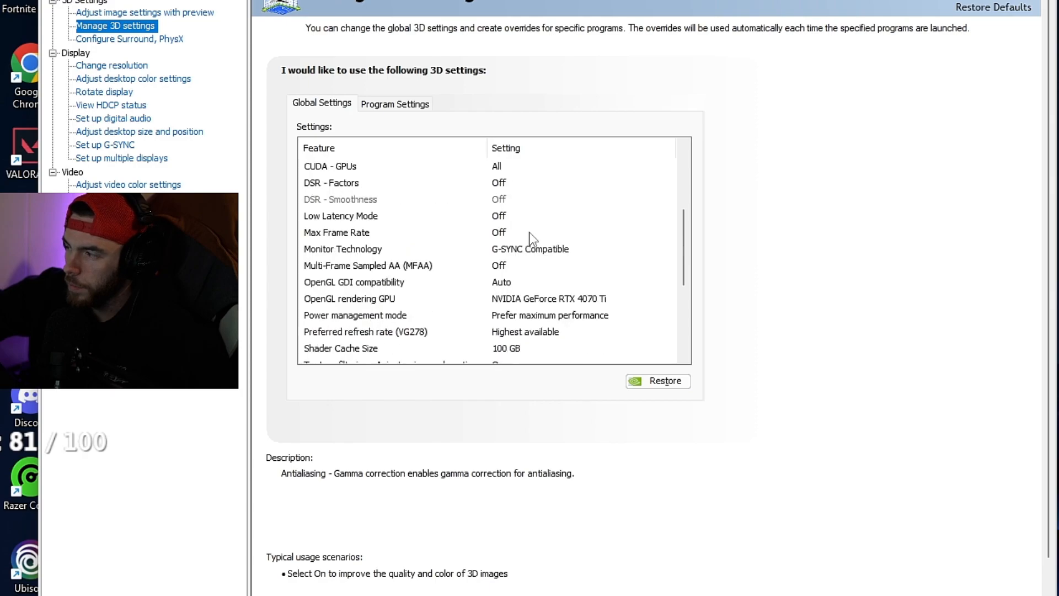
pyautogui.scroll(-1, 533, 239)
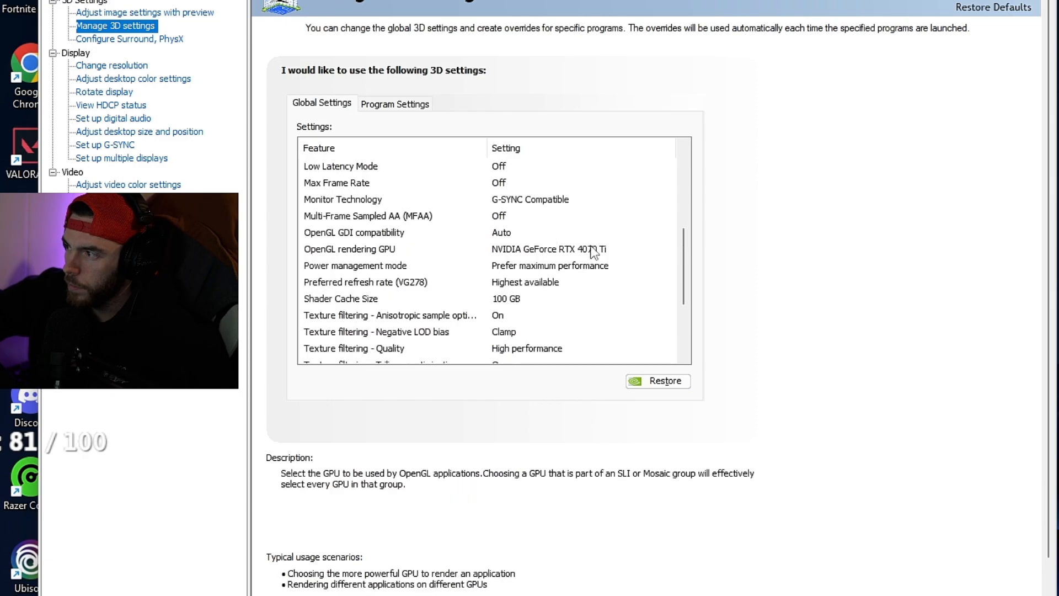
pyautogui.scroll(-1, 629, 281)
pyautogui.scroll(-2, 630, 282)
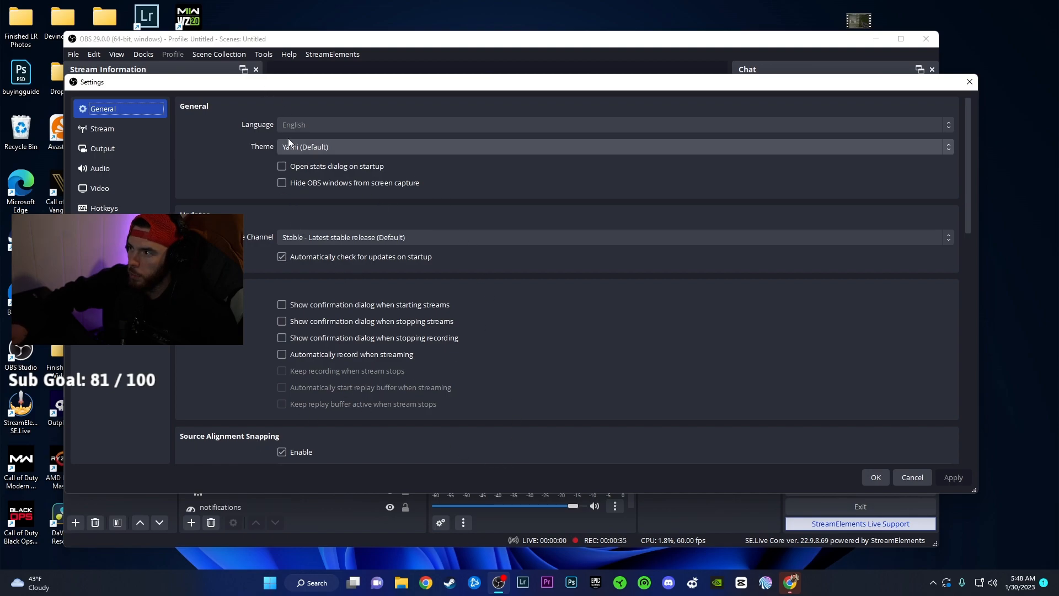
# Step: In the OBS settings, look over the available themes and the list of Twitch streaming servers
pyautogui.click(325, 147)
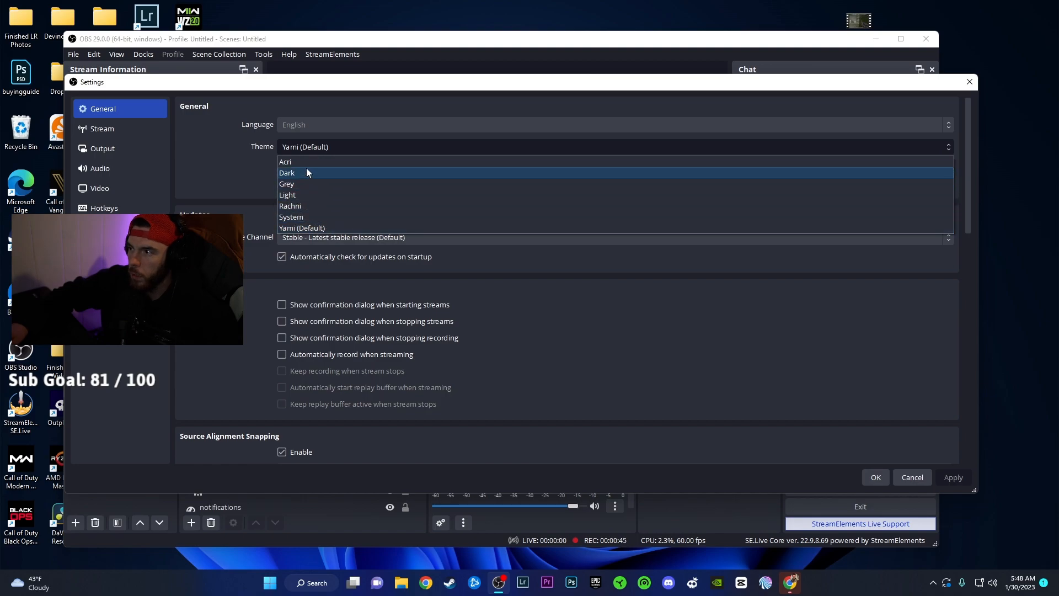
pyautogui.click(214, 160)
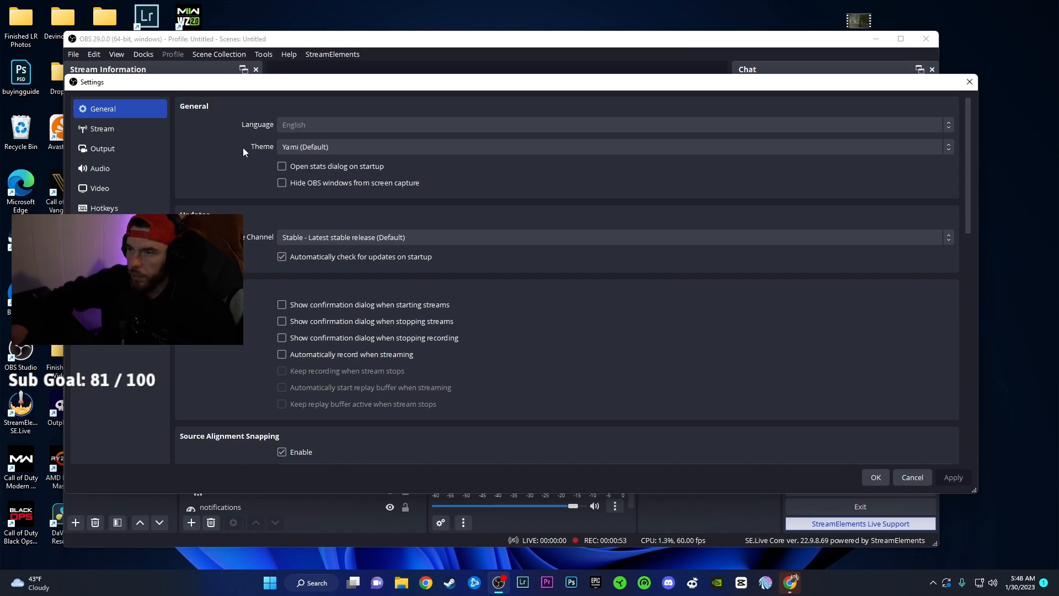
pyautogui.click(99, 131)
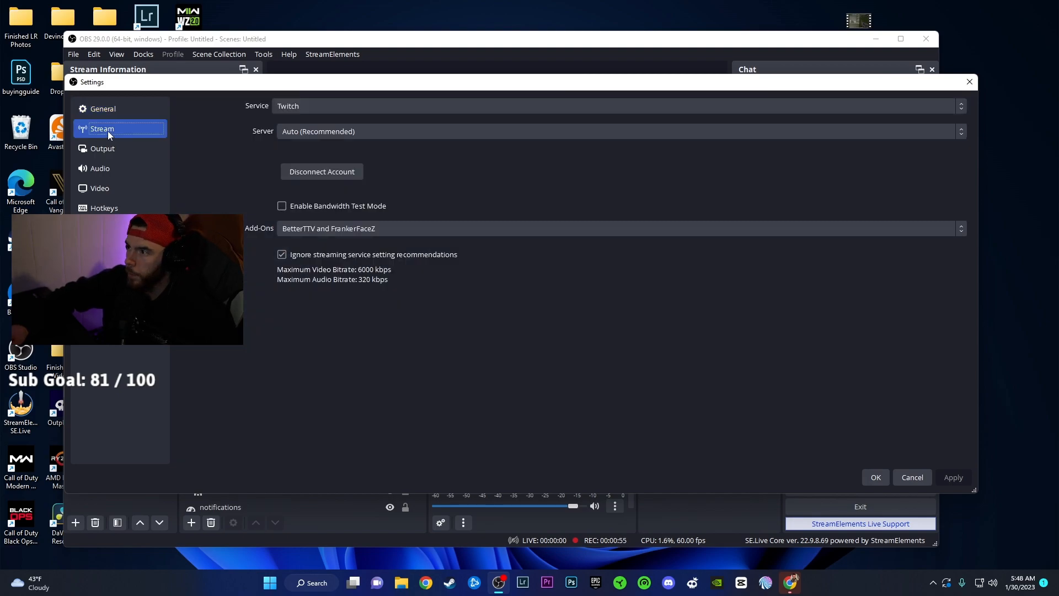
pyautogui.click(299, 136)
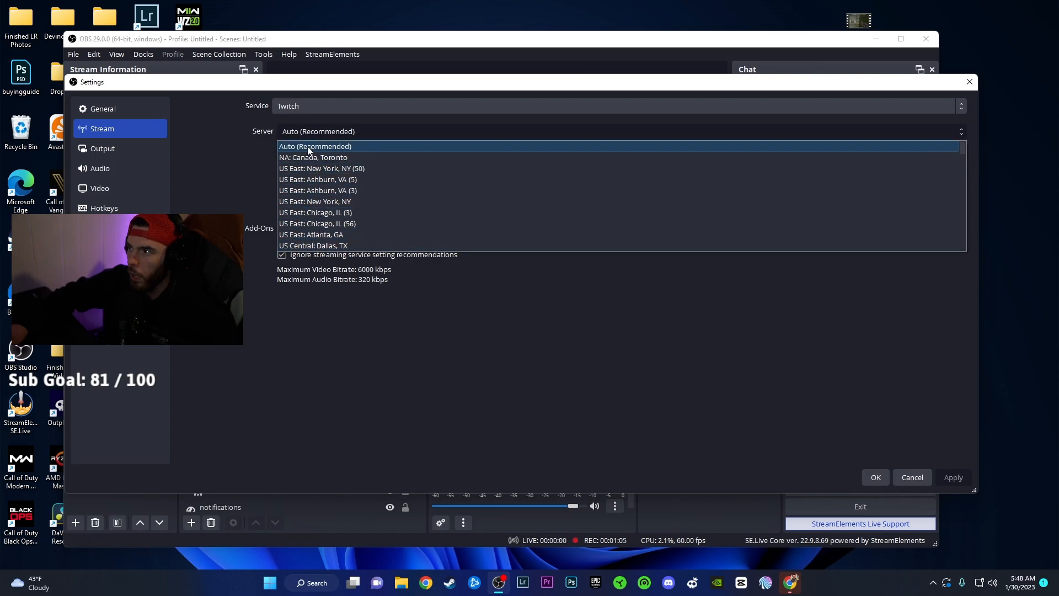
pyautogui.click(242, 146)
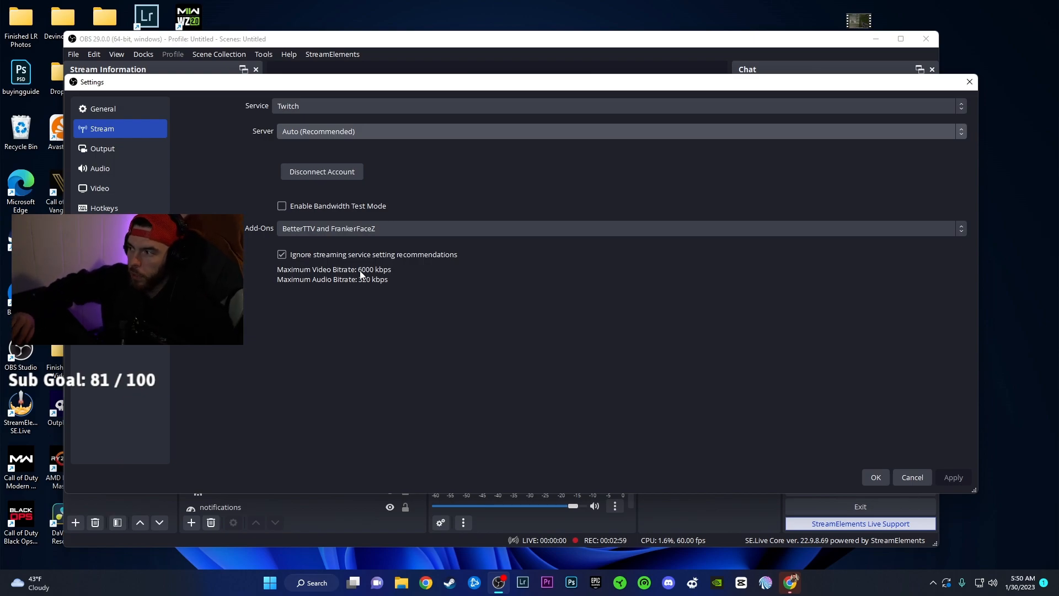
# Step: Review the streaming output's encoder settings, including the rate control, bitrate and the available presets
pyautogui.click(142, 153)
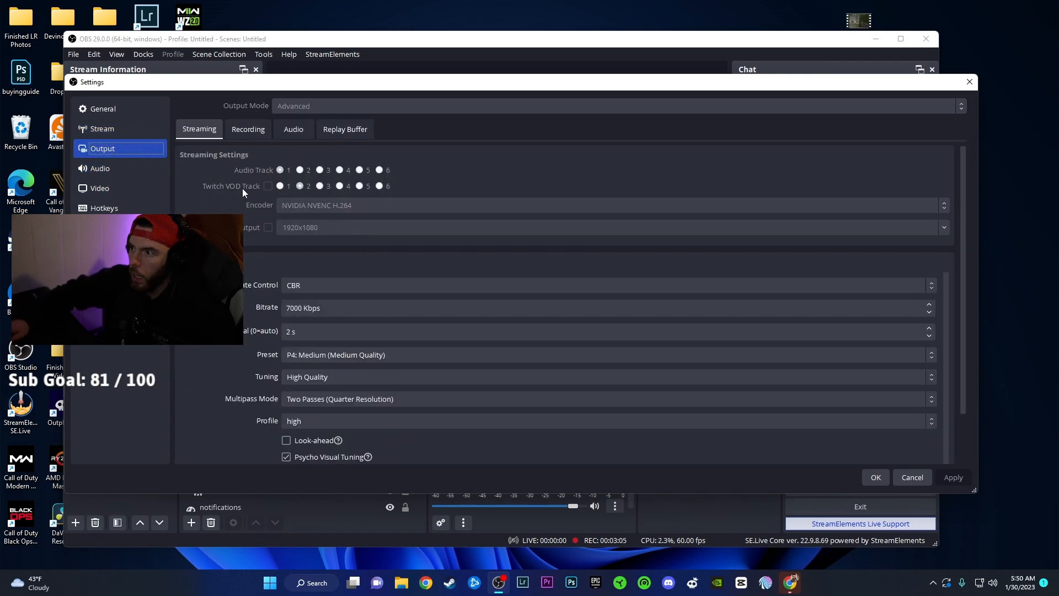
pyautogui.scroll(-2, 329, 193)
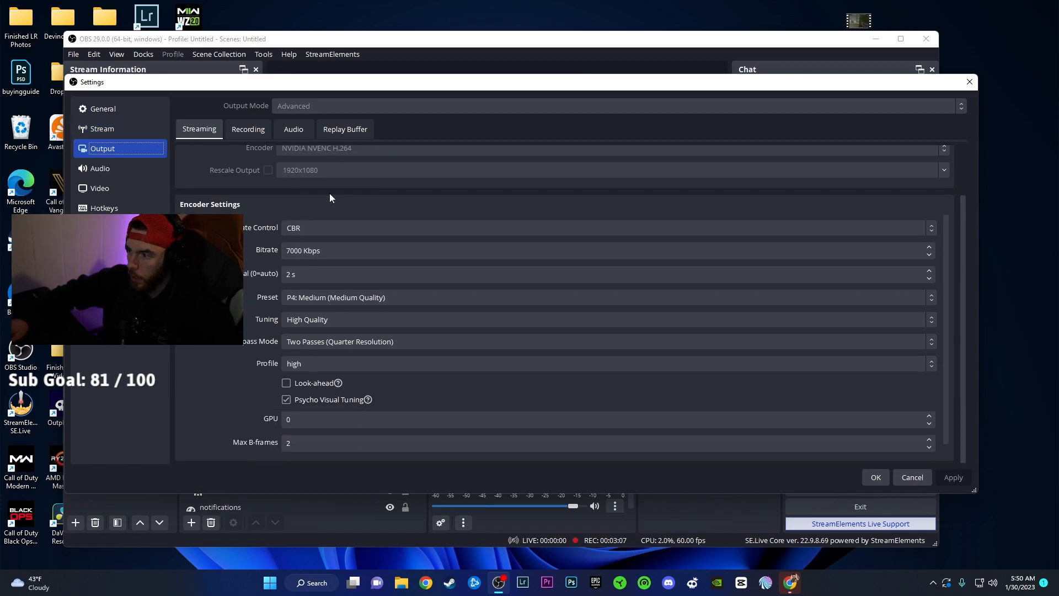
pyautogui.scroll(2, 287, 218)
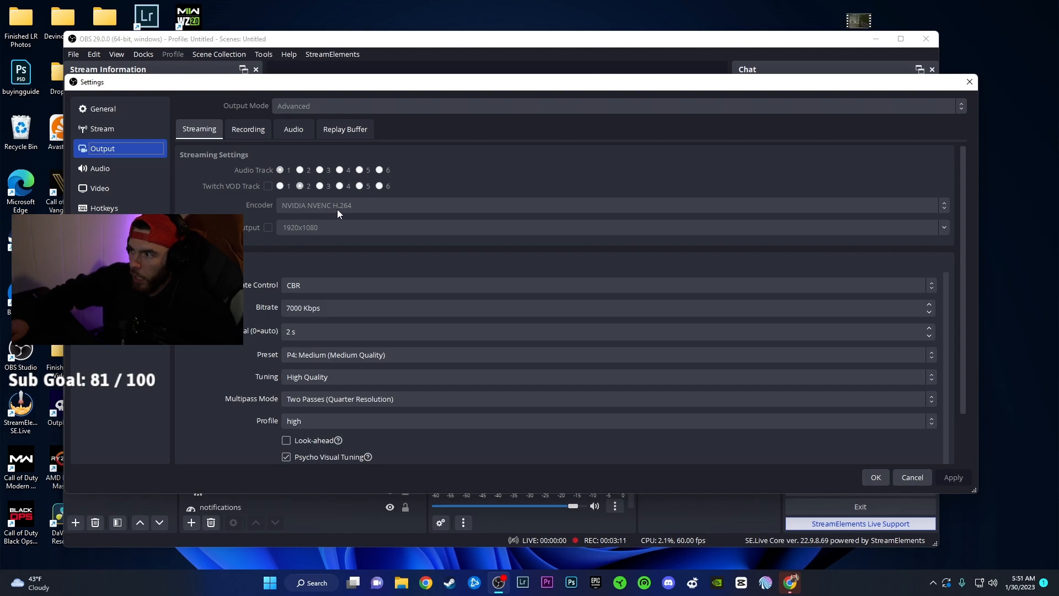
pyautogui.scroll(-2, 379, 226)
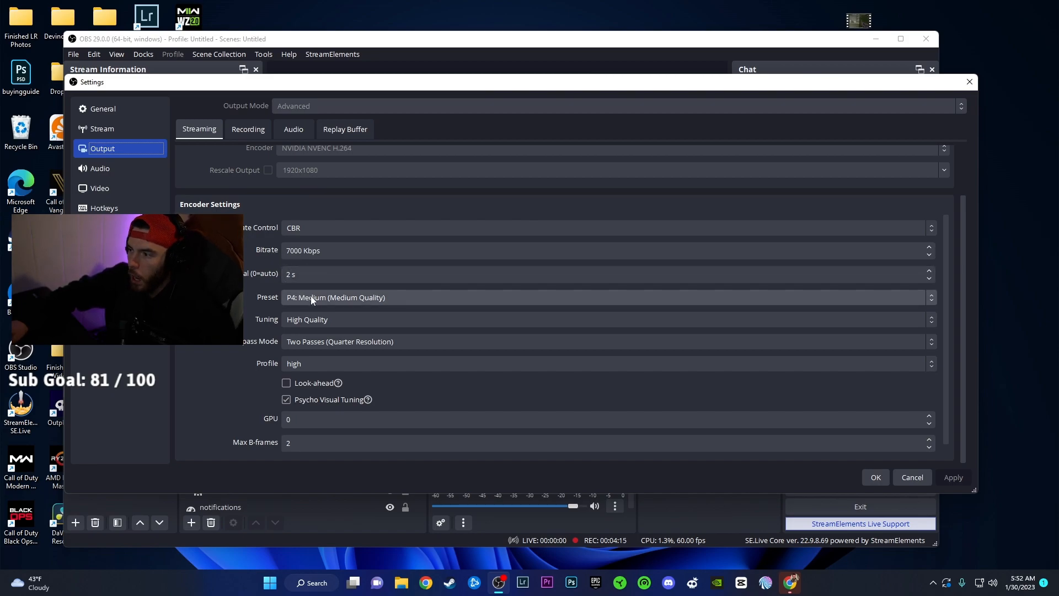
pyautogui.click(415, 299)
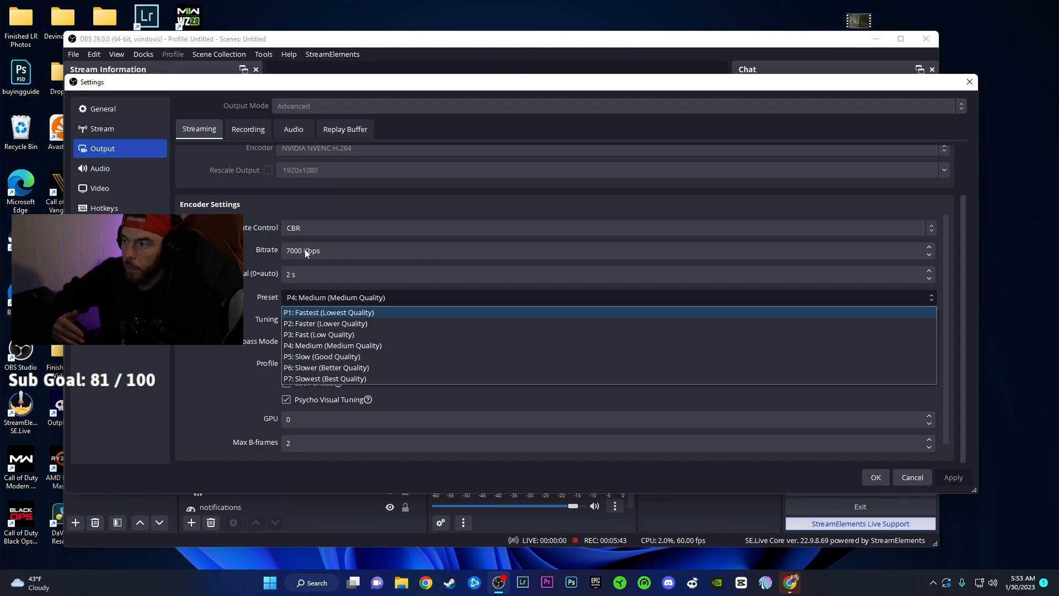
pyautogui.click(243, 296)
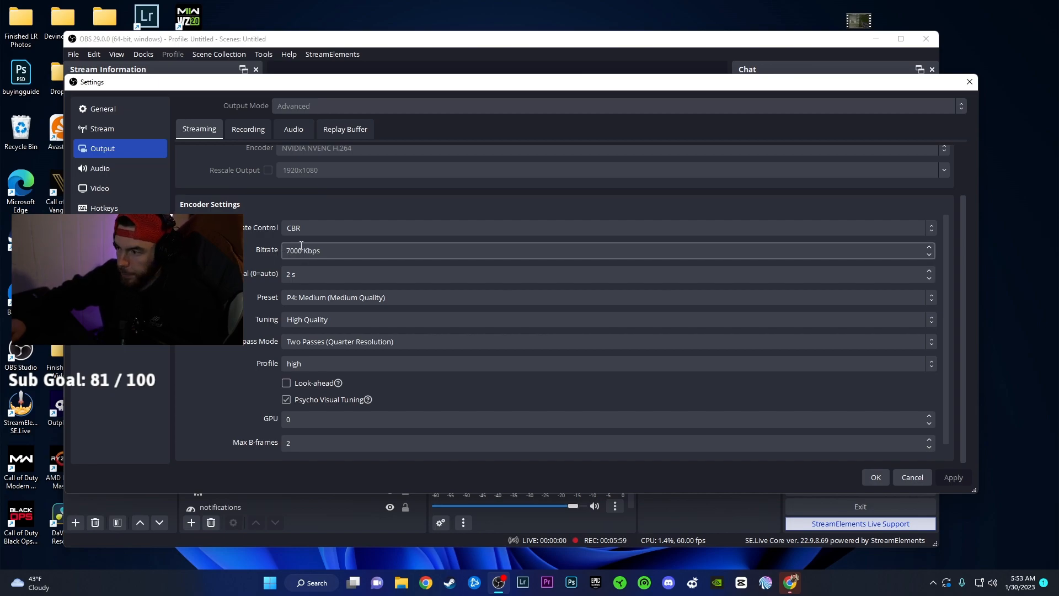
# Step: Look over the streaming encoder's tuning and multipass mode choices, plus its remaining options down to Max B-frames
pyautogui.click(312, 320)
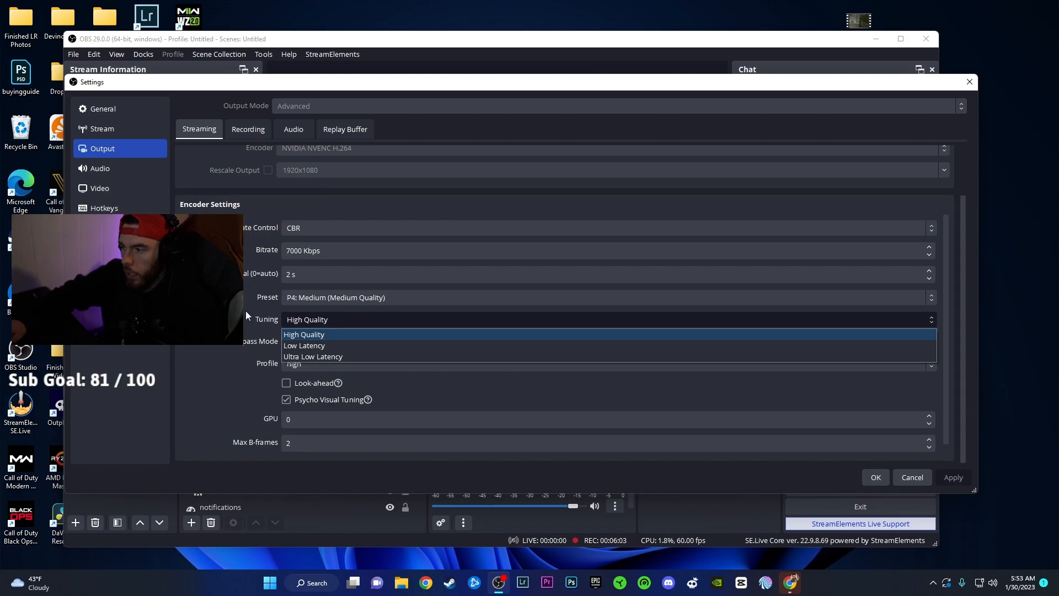
pyautogui.click(326, 334)
pyautogui.click(303, 342)
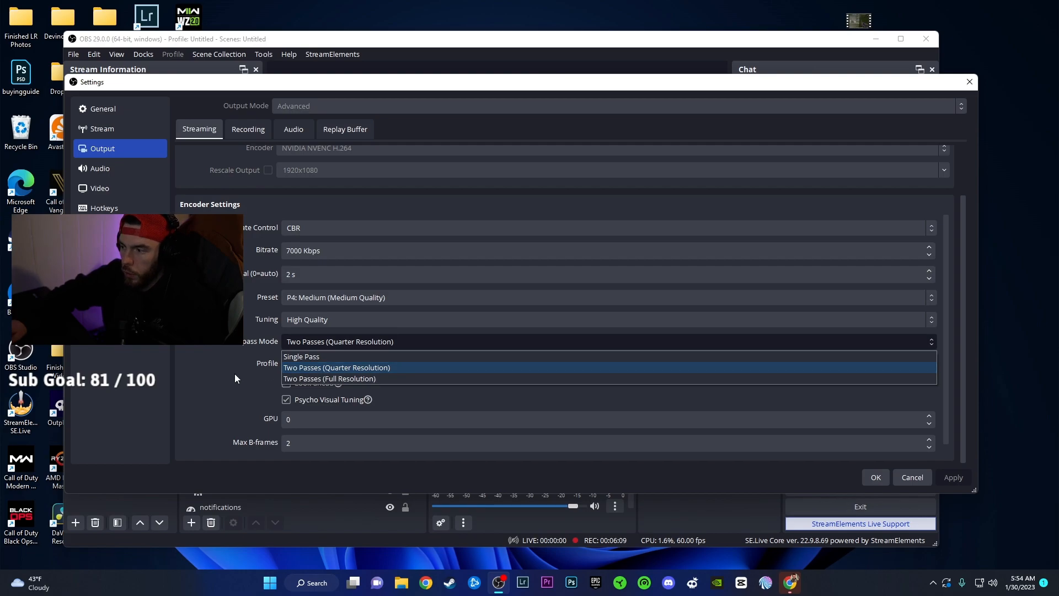
pyautogui.click(216, 378)
pyautogui.click(300, 366)
pyautogui.click(306, 377)
pyautogui.scroll(-1, 306, 377)
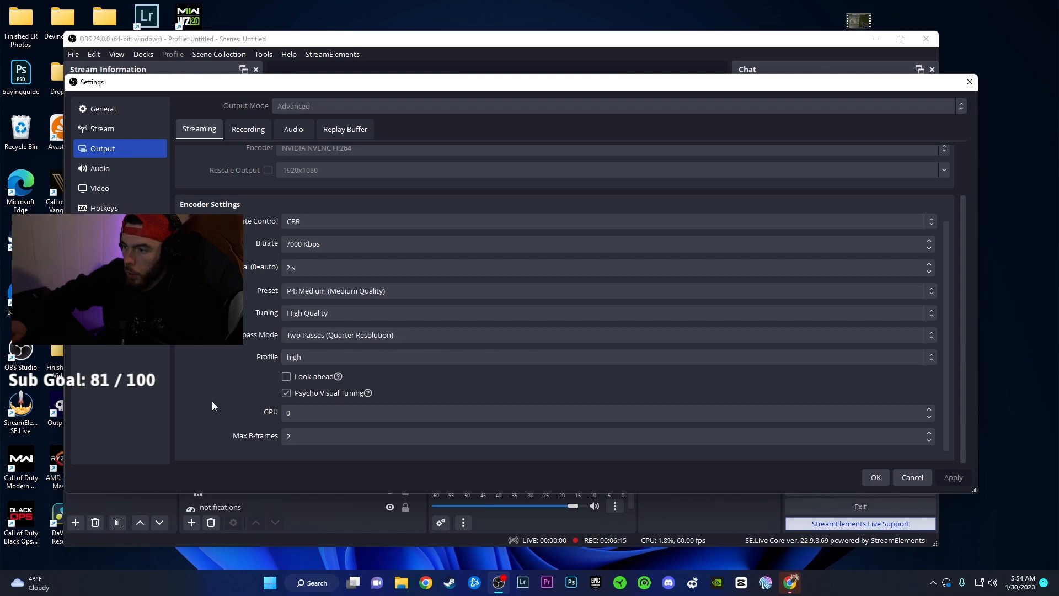
# Step: Review the OBS audio settings and the video resolution and FPS settings
pyautogui.click(131, 168)
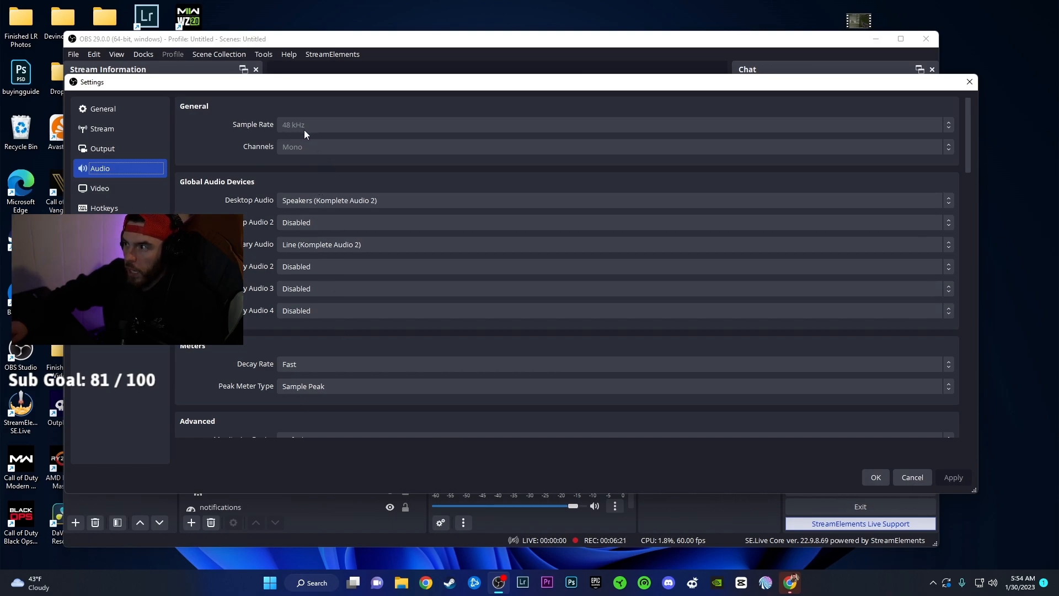
pyautogui.click(134, 189)
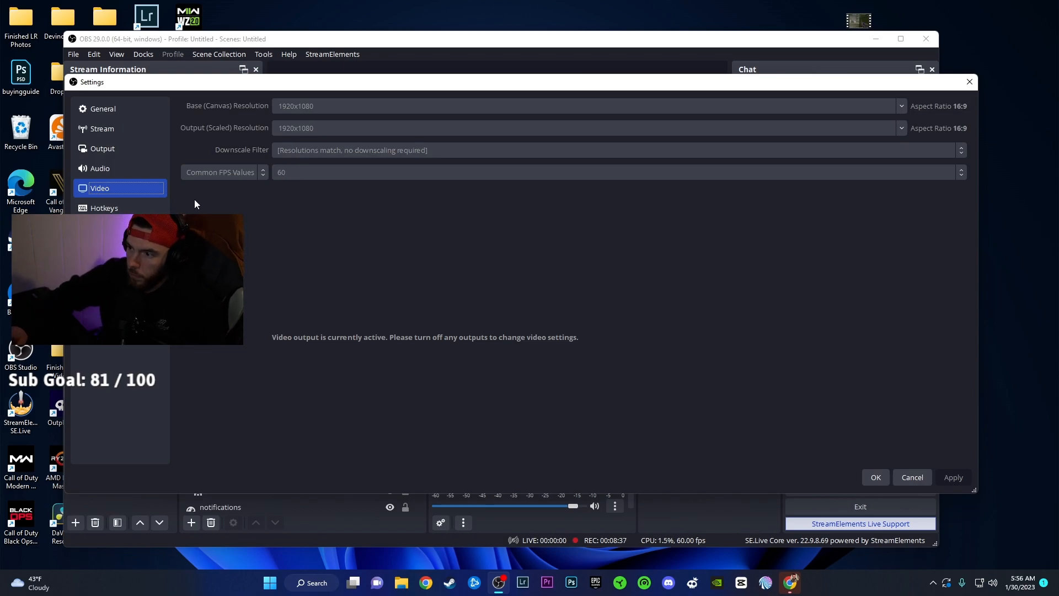
# Step: Open the advanced OBS settings and look over the process priority choices
pyautogui.click(105, 248)
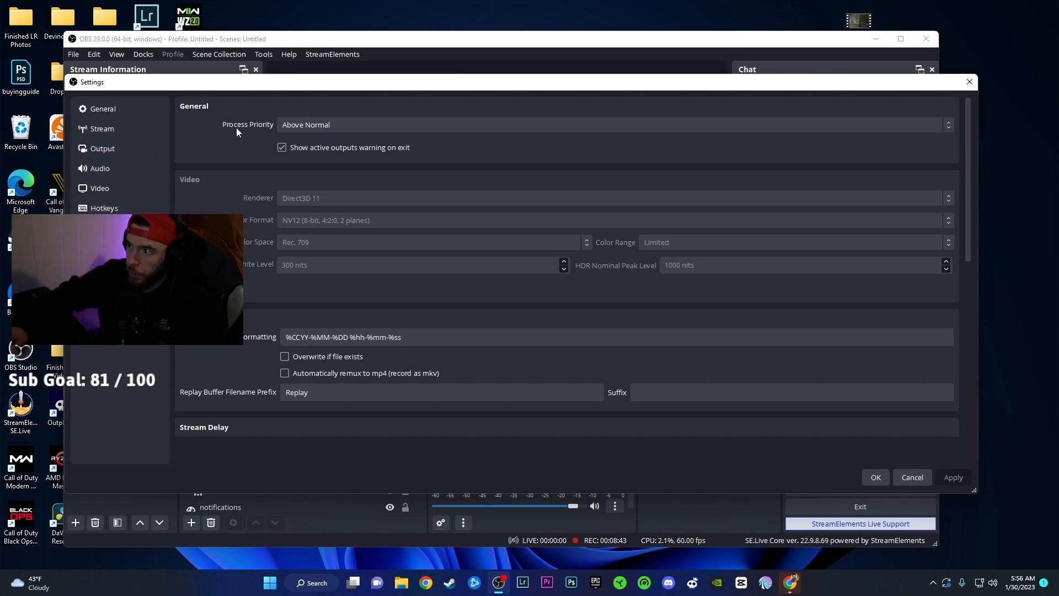
pyautogui.click(294, 125)
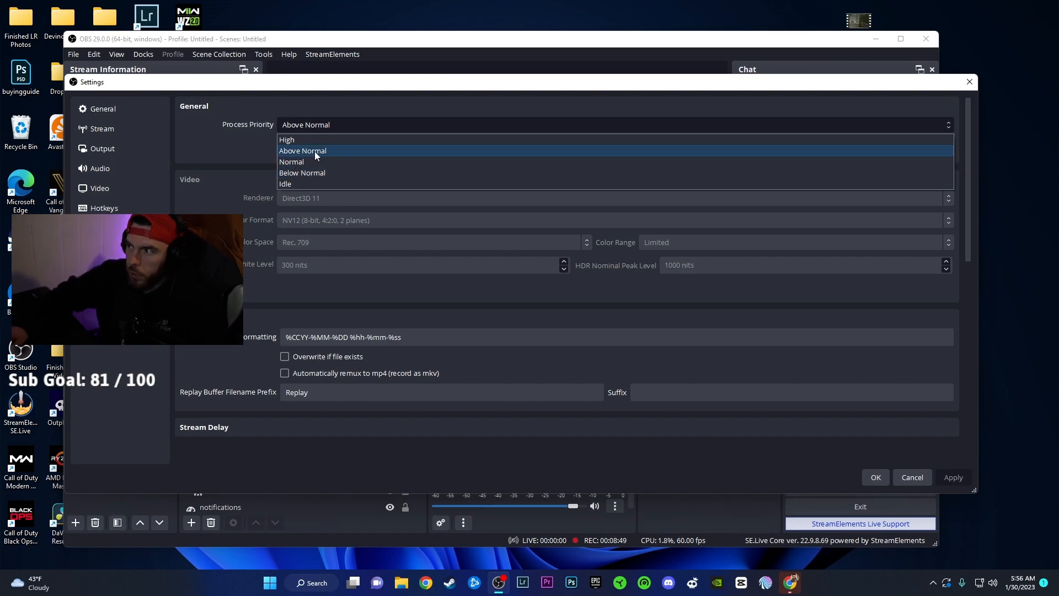
pyautogui.click(229, 149)
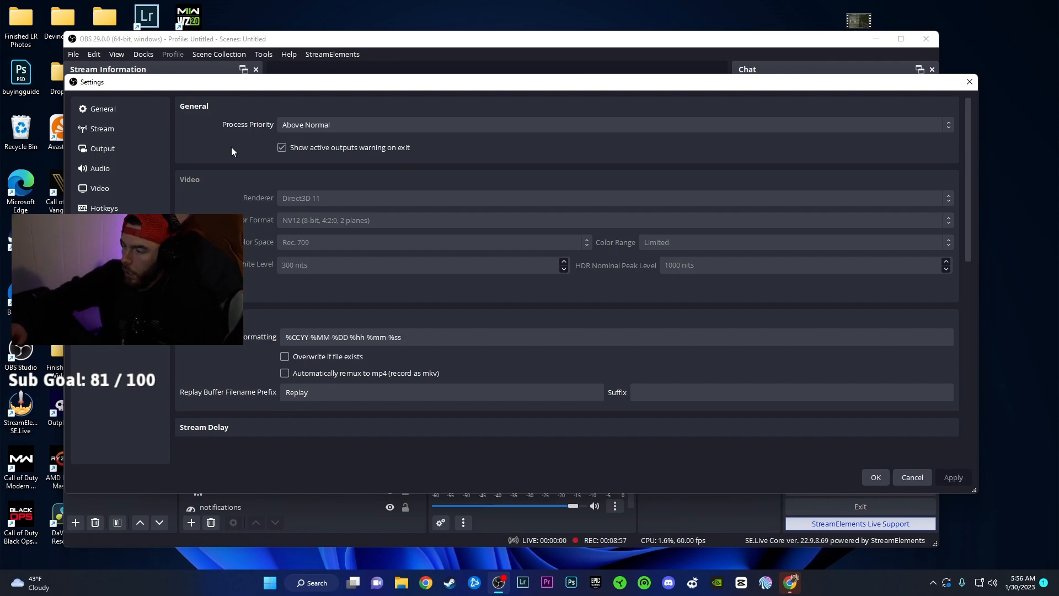
# Step: Close the OBS settings without saving and minimize the OBS window
pyautogui.click(911, 478)
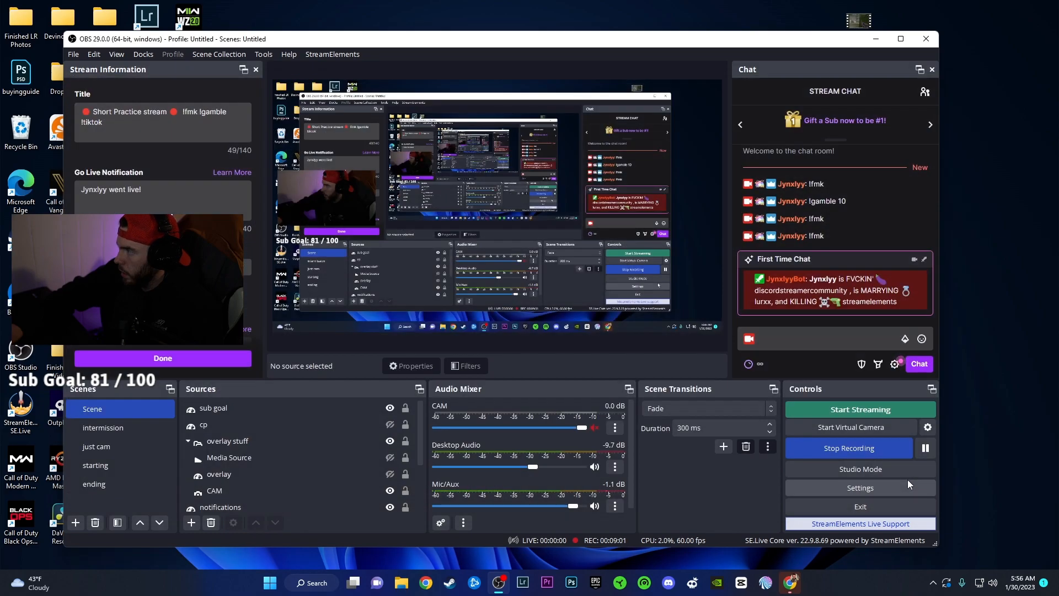
pyautogui.click(875, 39)
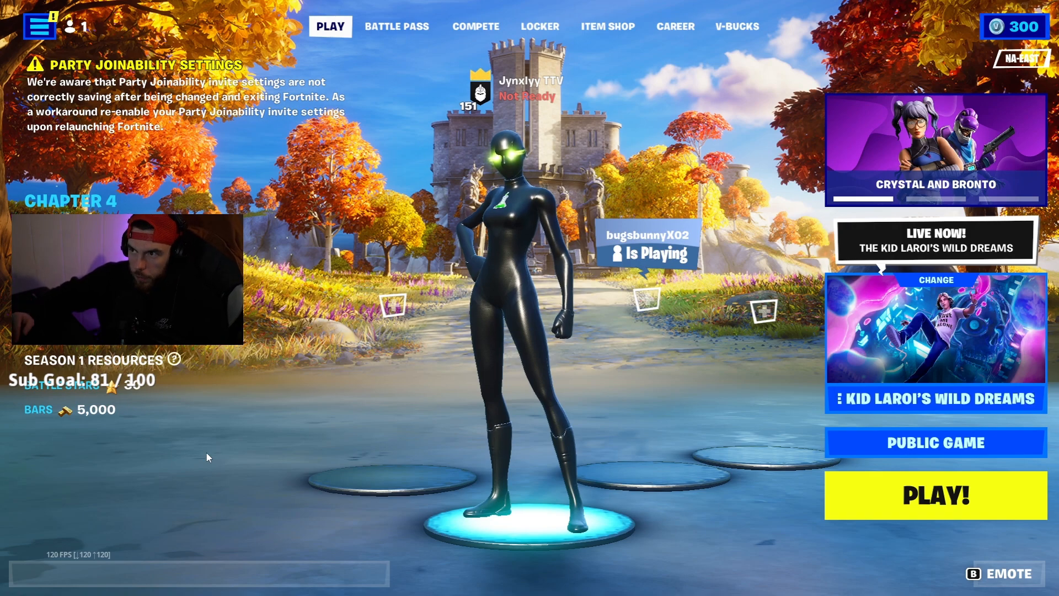
# Step: Switch to Fortnite, open its video settings and set the display resolution to 1600 x 900 16:9
pyautogui.click(33, 39)
pyautogui.click(28, 500)
pyautogui.click(166, 111)
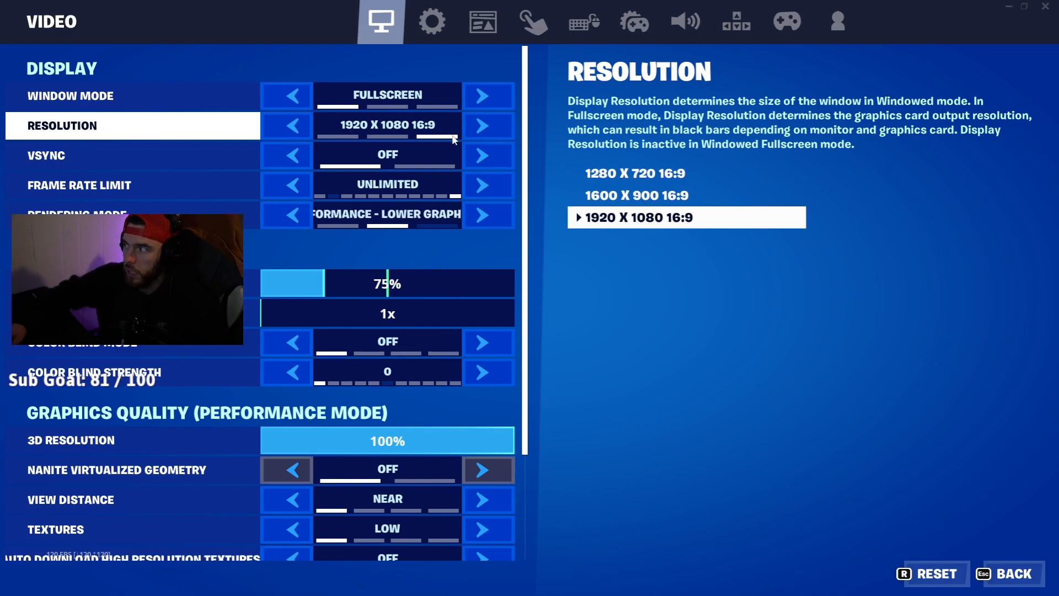
pyautogui.click(293, 126)
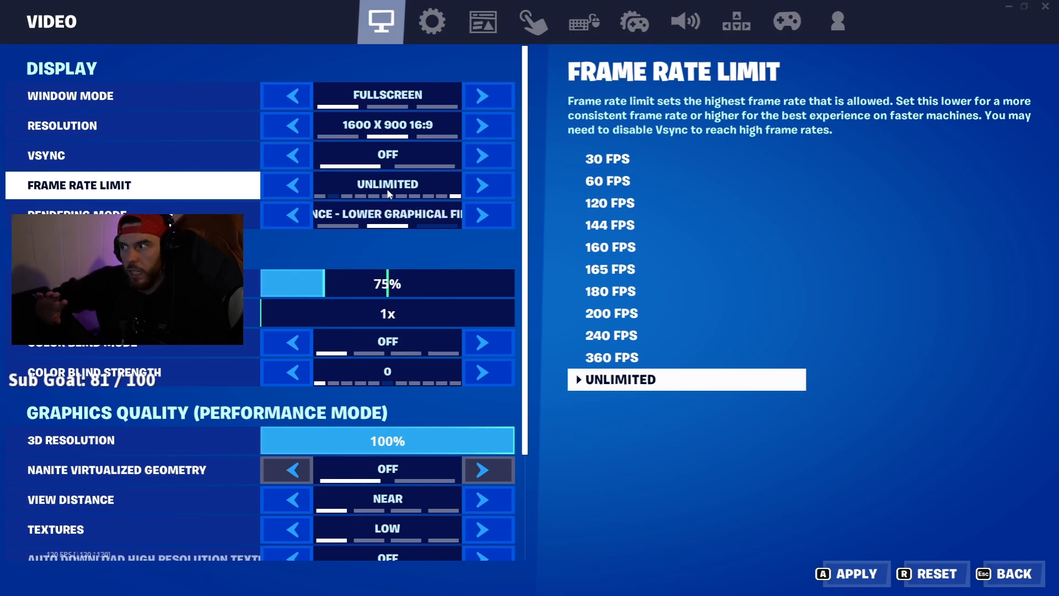
# Step: Review the rendering mode, 3D resolution, graphics quality, meshes and Show FPS options in the video settings
pyautogui.press('Down')
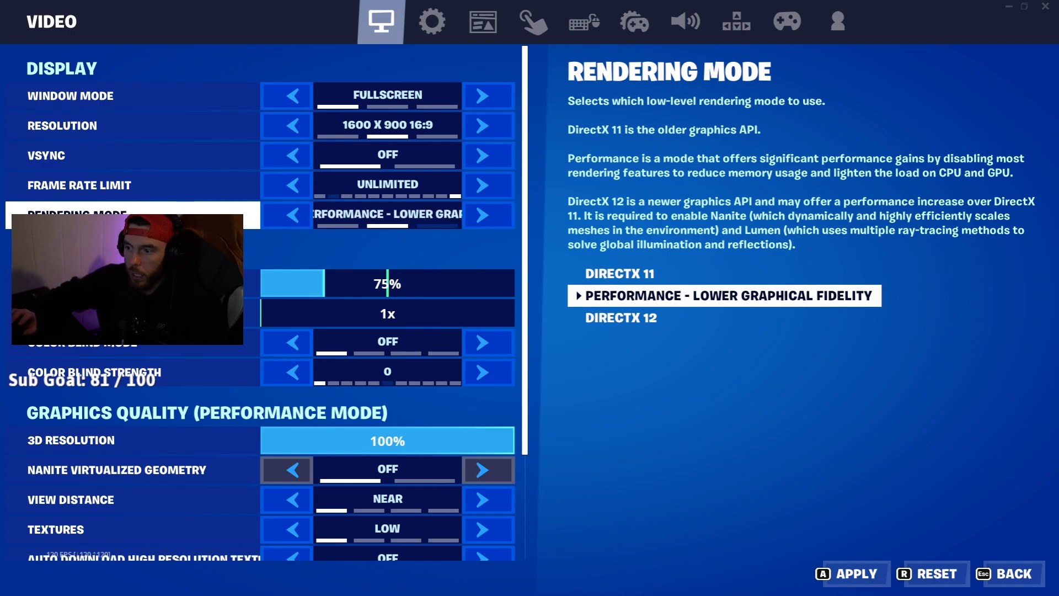
pyautogui.scroll(-1, 388, 313)
pyautogui.scroll(-3, 388, 276)
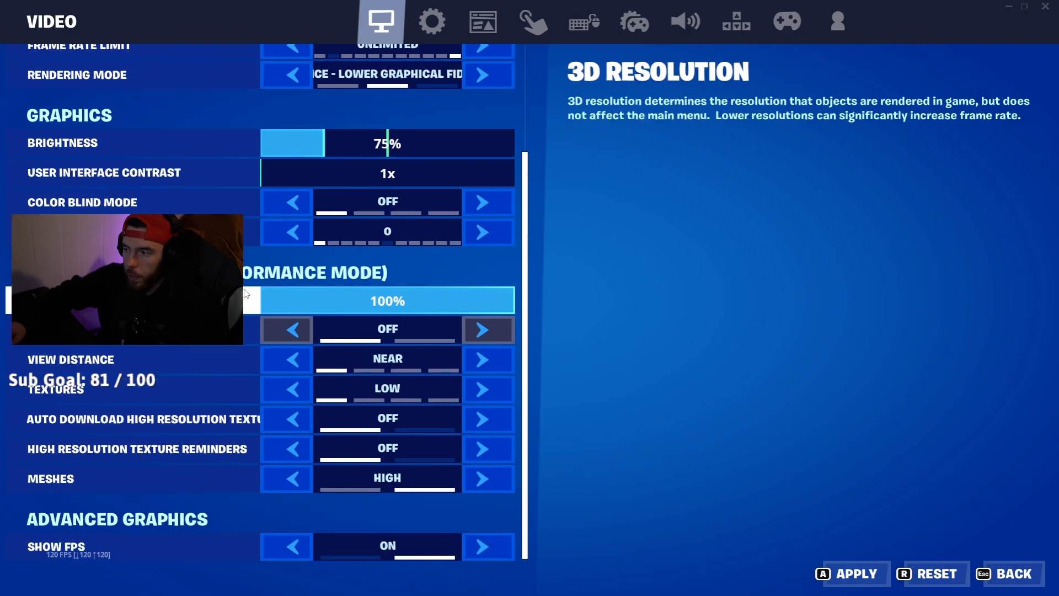
pyautogui.scroll(4, 241, 372)
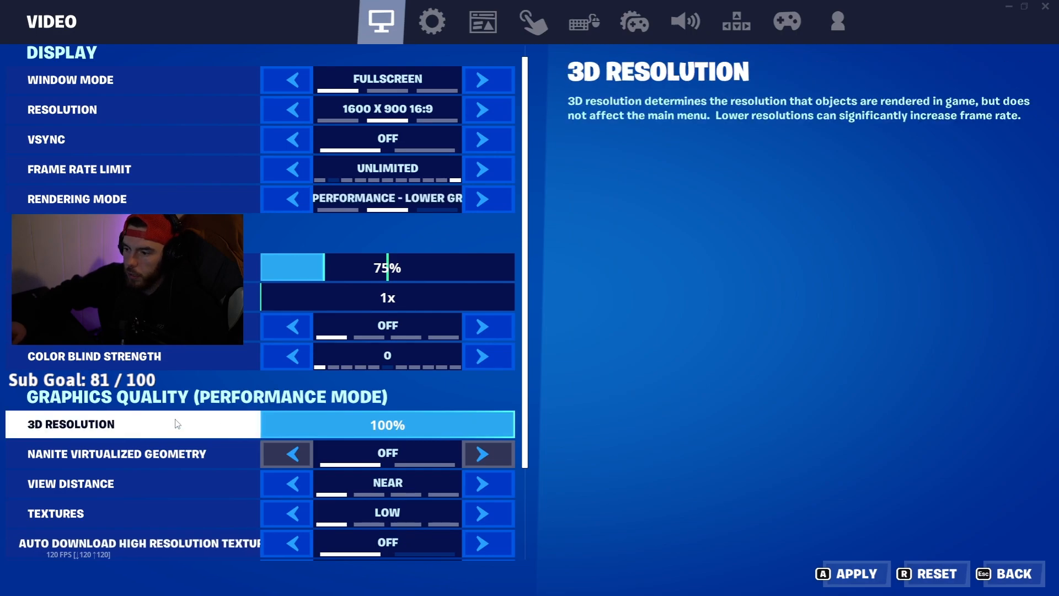
pyautogui.scroll(-3, 166, 428)
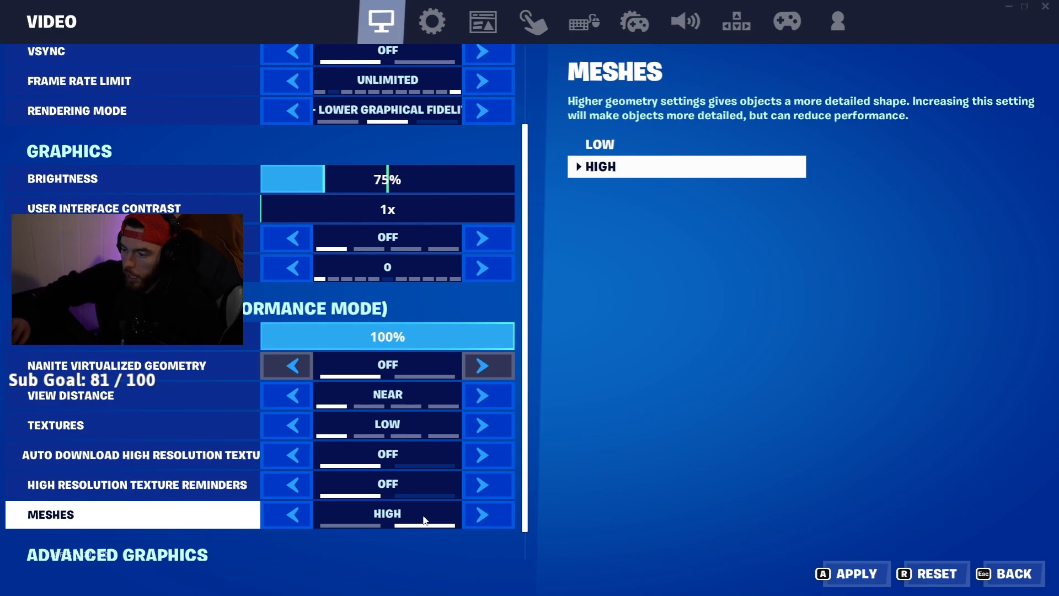
pyautogui.scroll(-1, 302, 472)
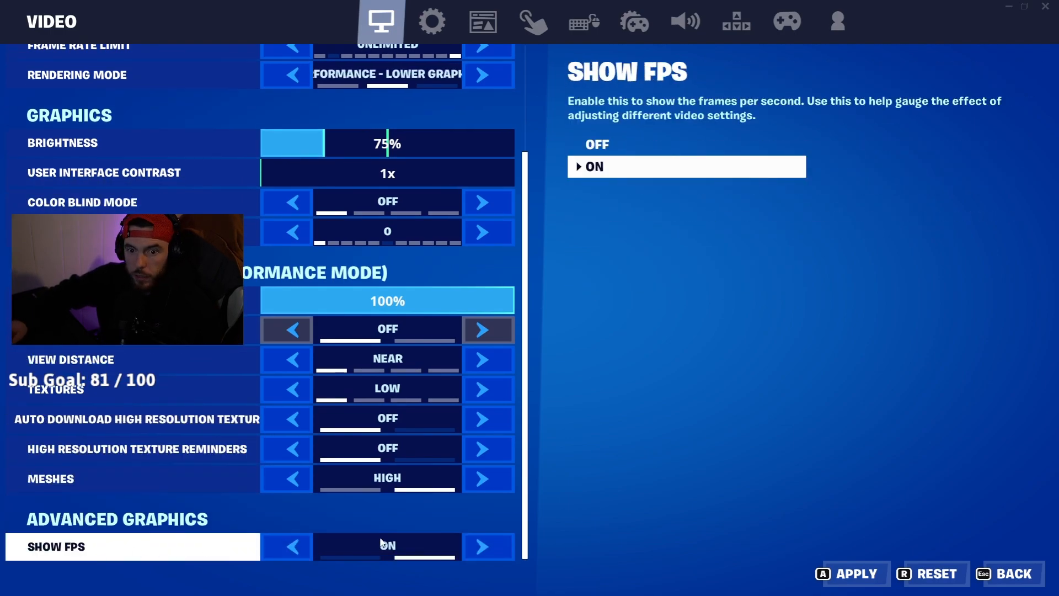
# Step: Look over the game settings, including movement and auto open doors, and return to the video display settings
pyautogui.click(432, 23)
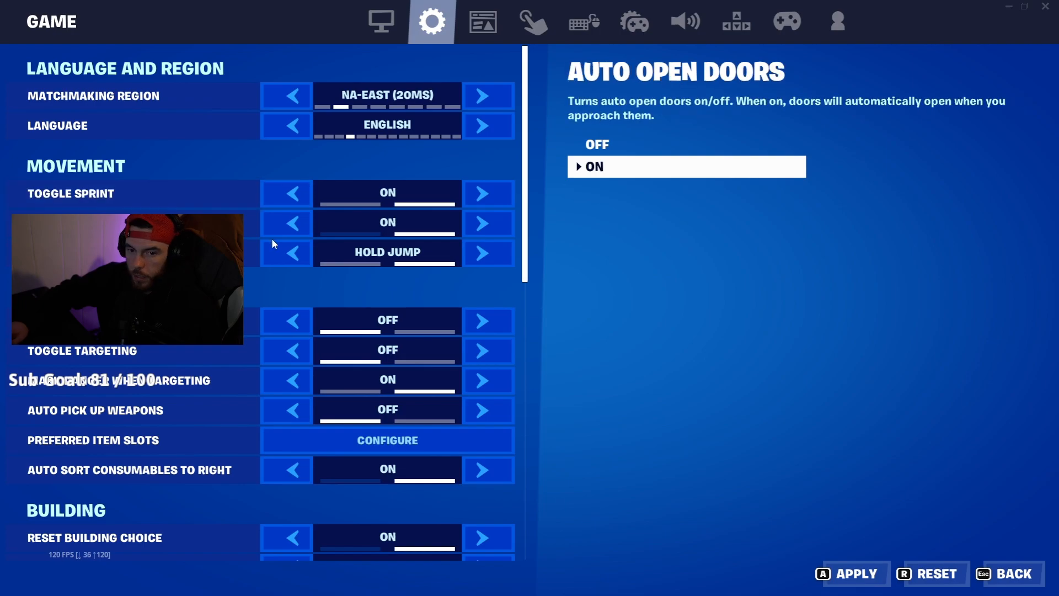
pyautogui.click(381, 22)
pyautogui.scroll(2, 341, 223)
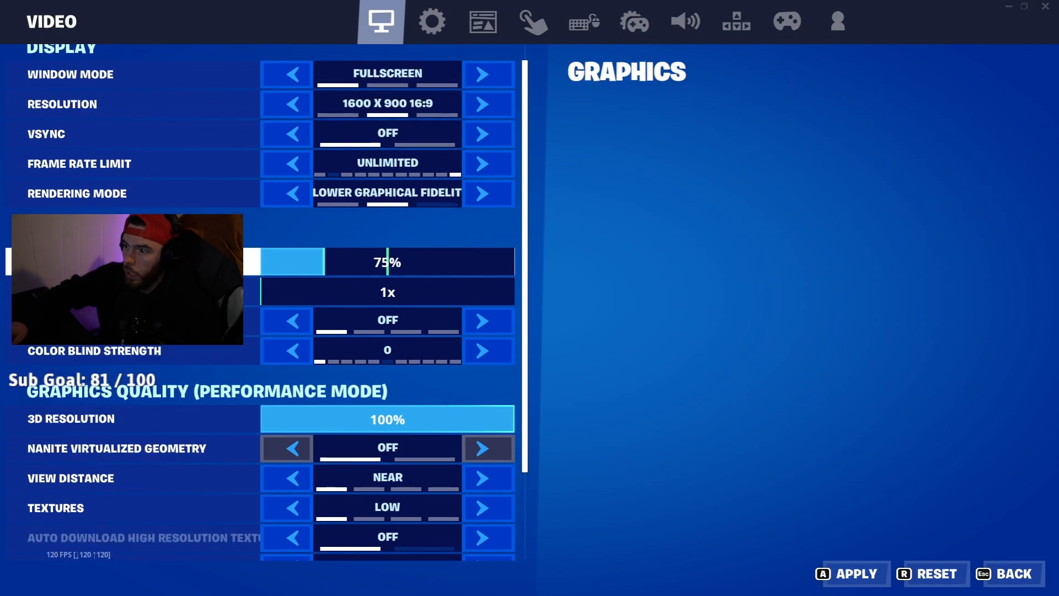